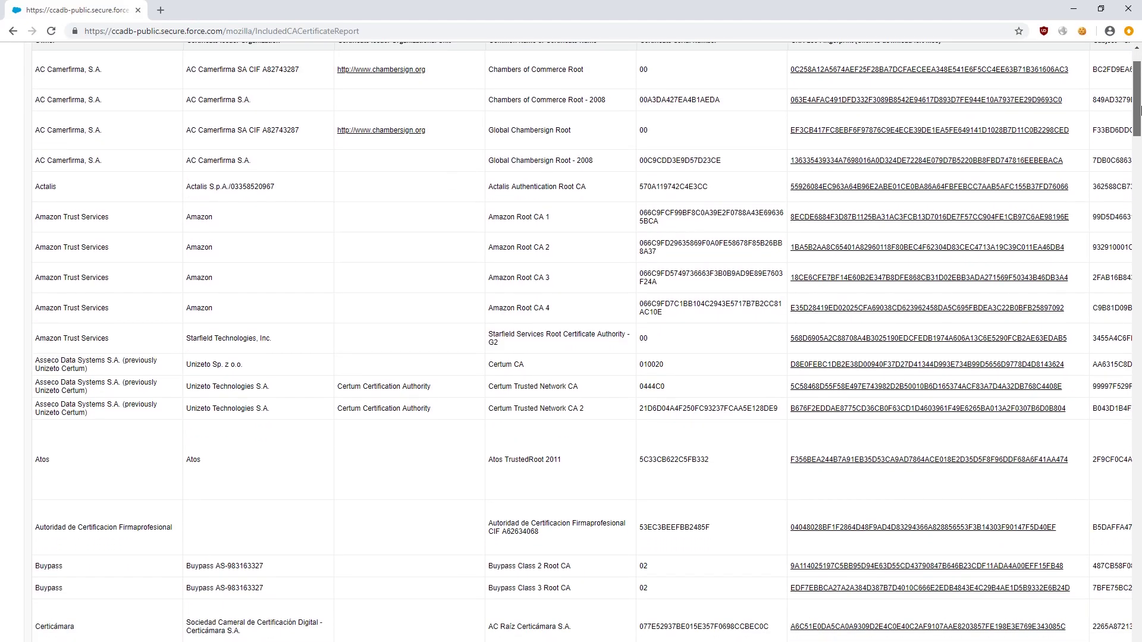
pyautogui.scroll(-1, 1139, 121)
pyautogui.scroll(-1, 1140, 120)
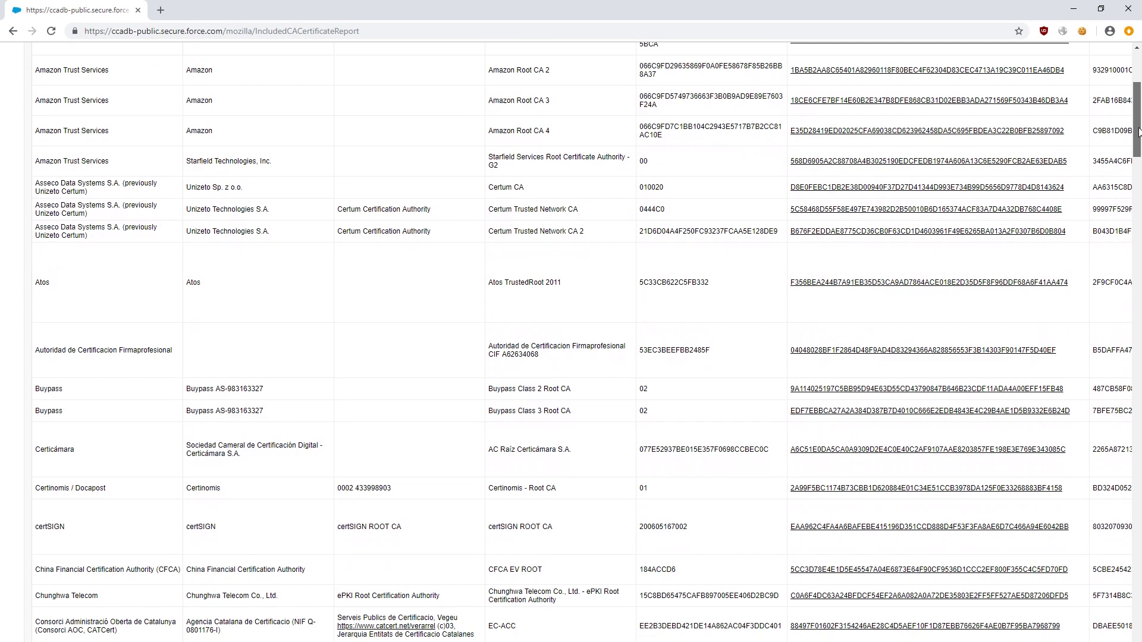
pyautogui.moveTo(1140, 120); pyautogui.dragTo(1131, 219)
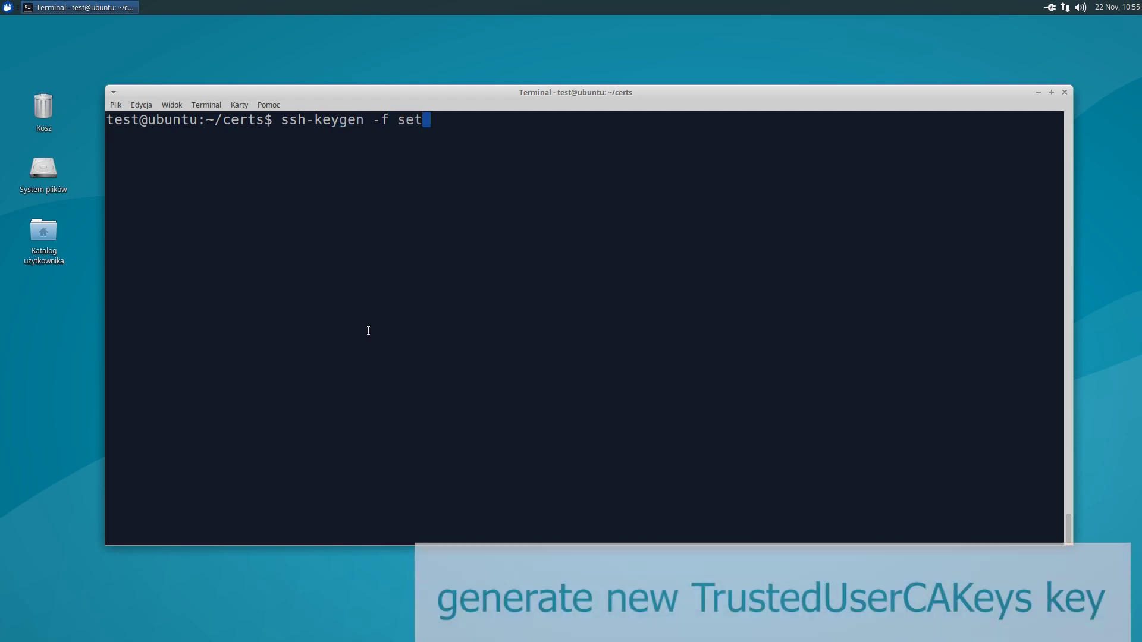
pyautogui.write('ver_ca')
# Generate a passphrase-less server_ca key pair and open /etc/ssh/sshd_config in gedit with sudo.
pyautogui.press('Return')
pyautogui.press('Return')
pyautogui.press('Return')
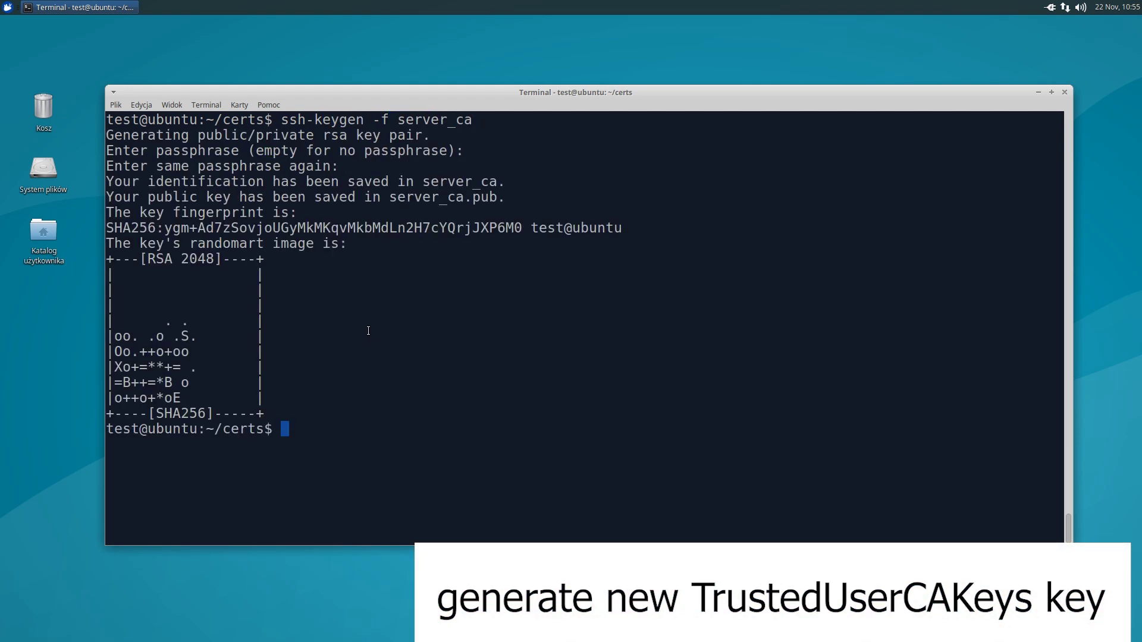
pyautogui.write('udo gedit /etc/ssh/ssh')
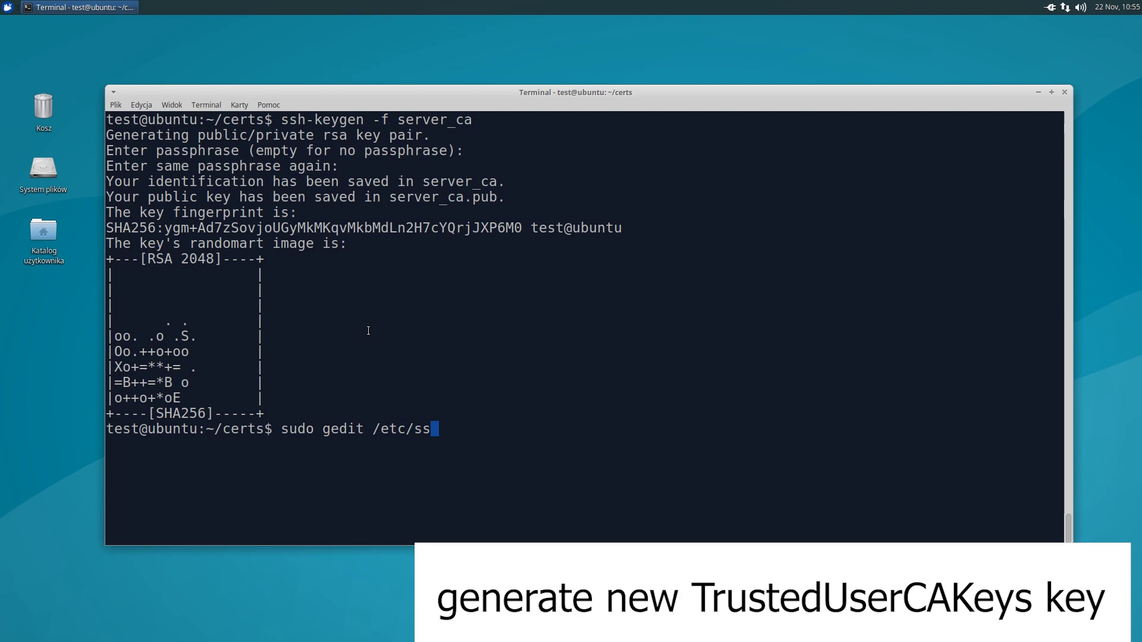
pyautogui.write('d_config')
pyautogui.press('Return')
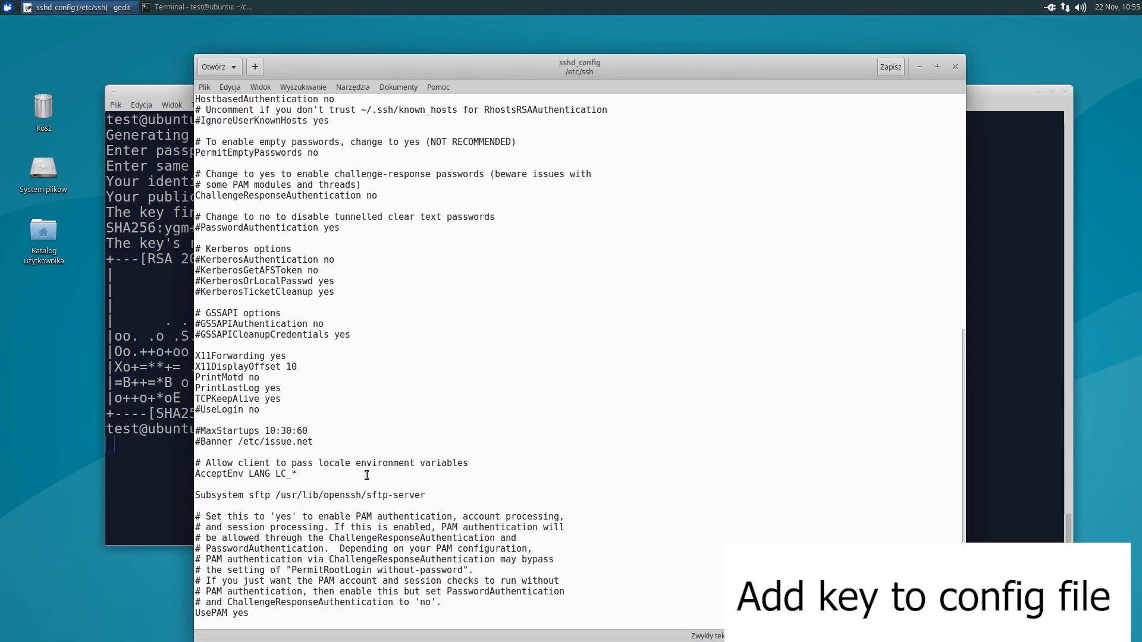
pyautogui.write('TrustedUserCA')
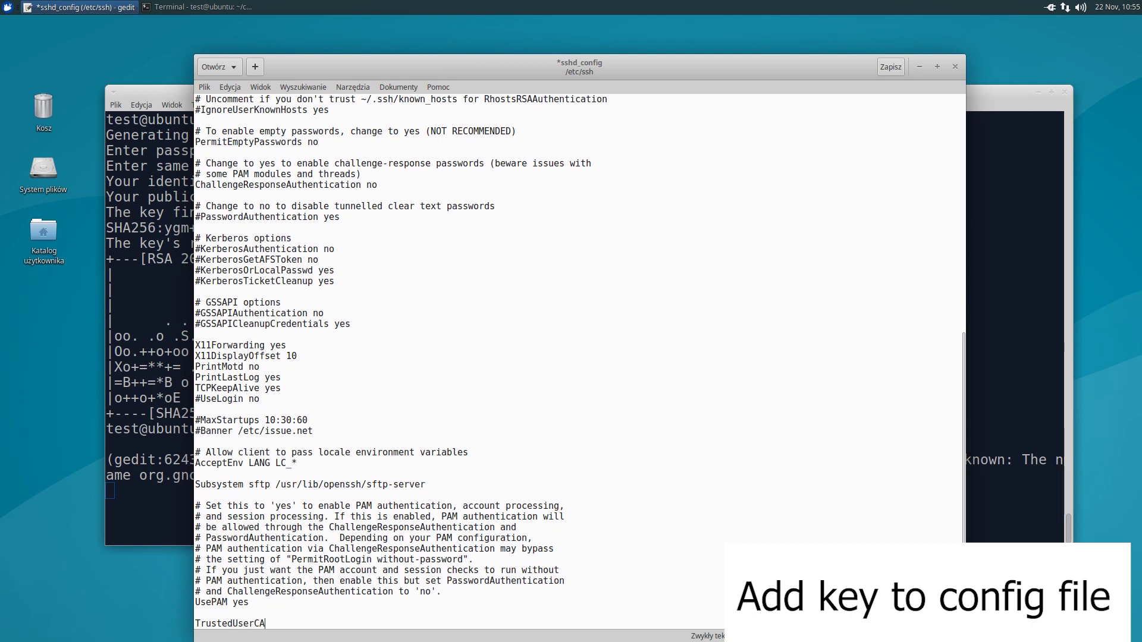
pyautogui.write('Ke')
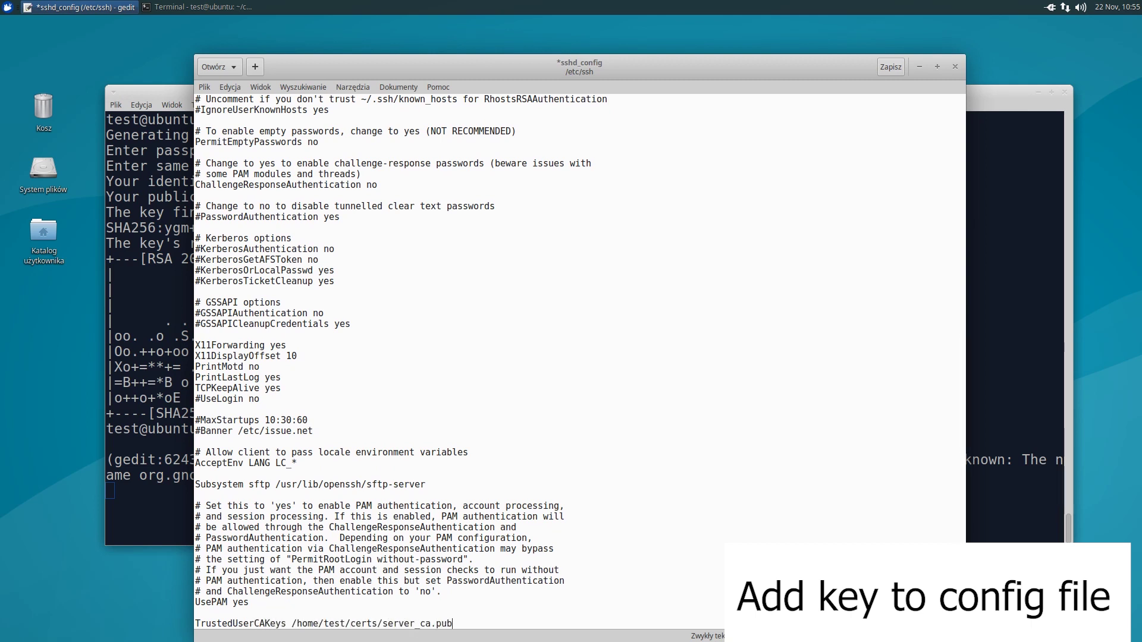
# Save sshd_config with the added TrustedUserCAKeys /home/test/certs/server_ca.pub line.
pyautogui.hotkey('ctrl', 's')
# Restart SSH, create a passphrase-less single_key pair, and confirm its login falls back to a password.
pyautogui.click(955, 66)
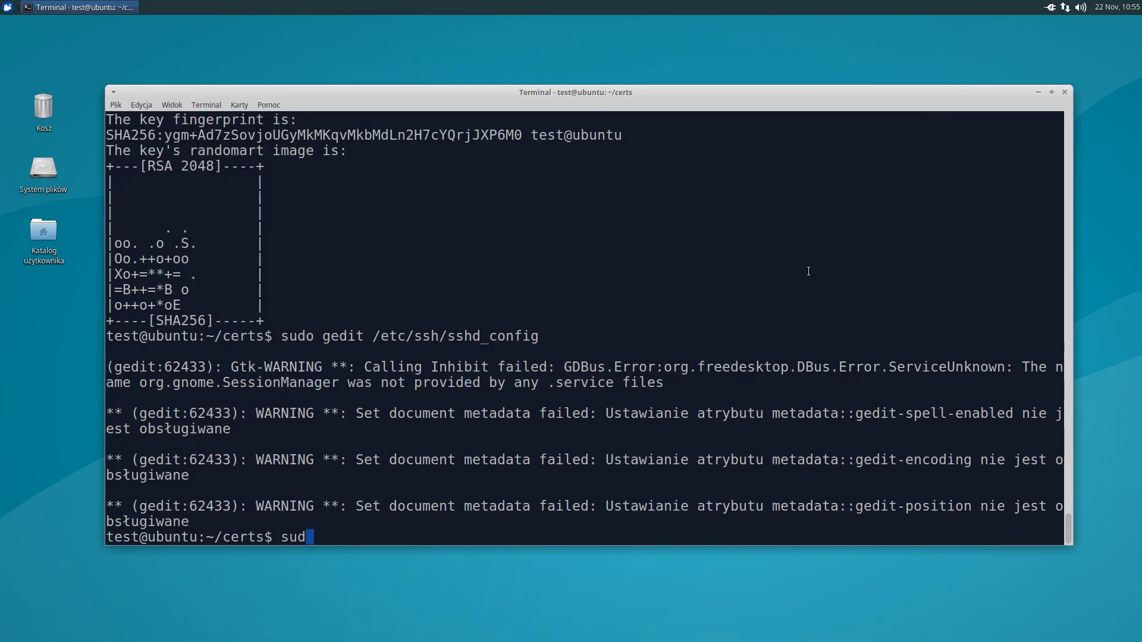
pyautogui.write('vice ssh restart')
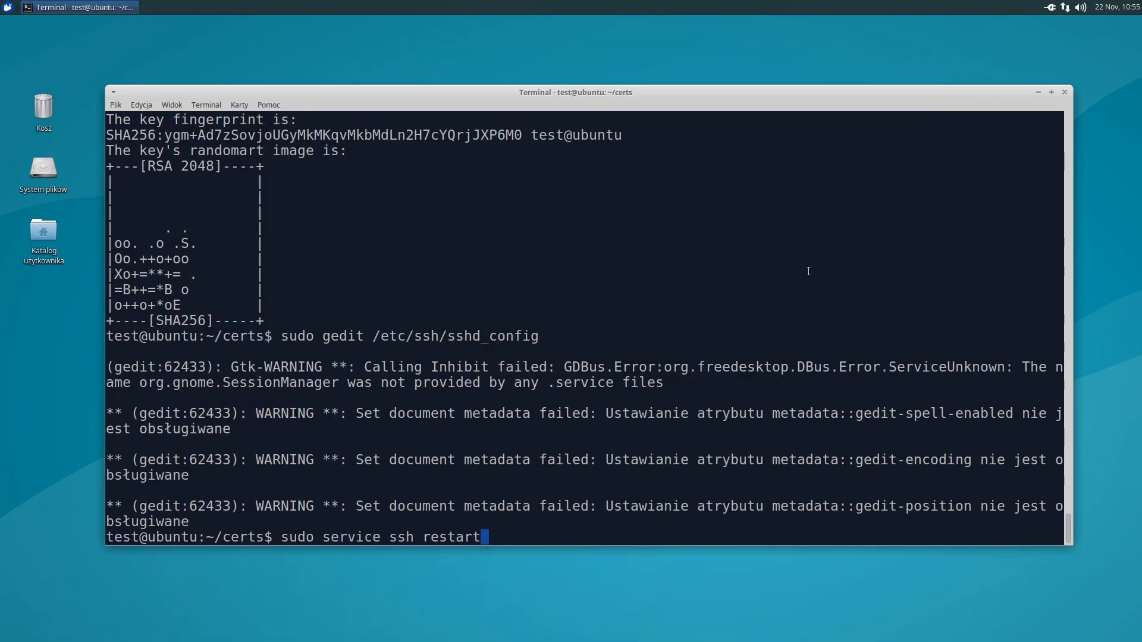
pyautogui.press('Return')
pyautogui.write('ssh-keyge')
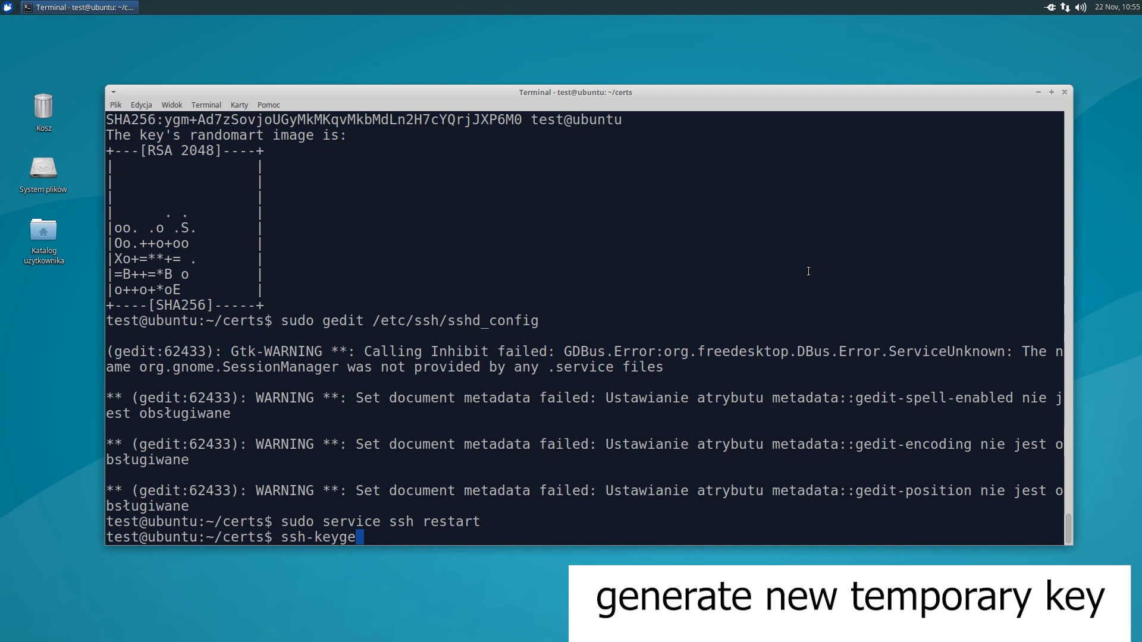
pyautogui.write('n -f single_key')
pyautogui.press('Return')
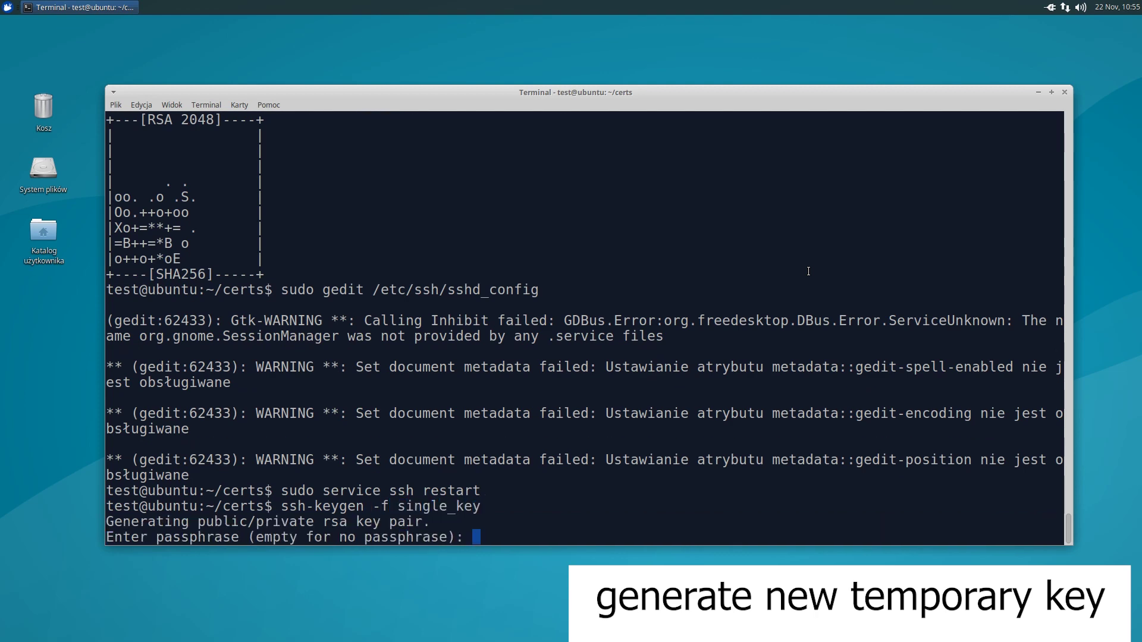
pyautogui.press('Return')
pyautogui.press('Return')
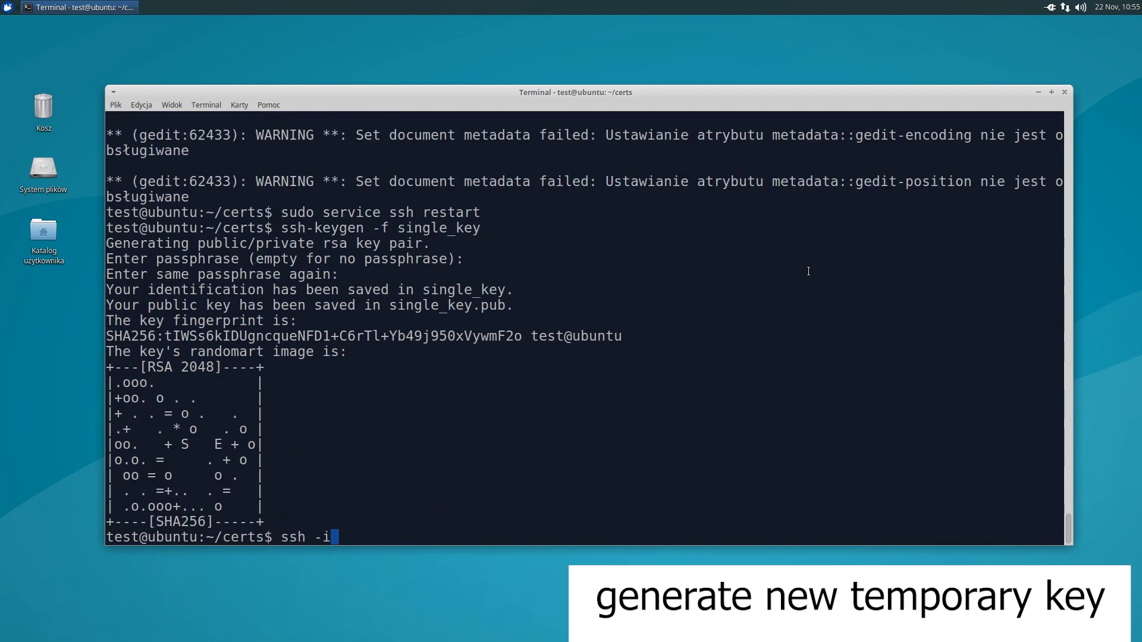
pyautogui.write('single_key -vv test@l')
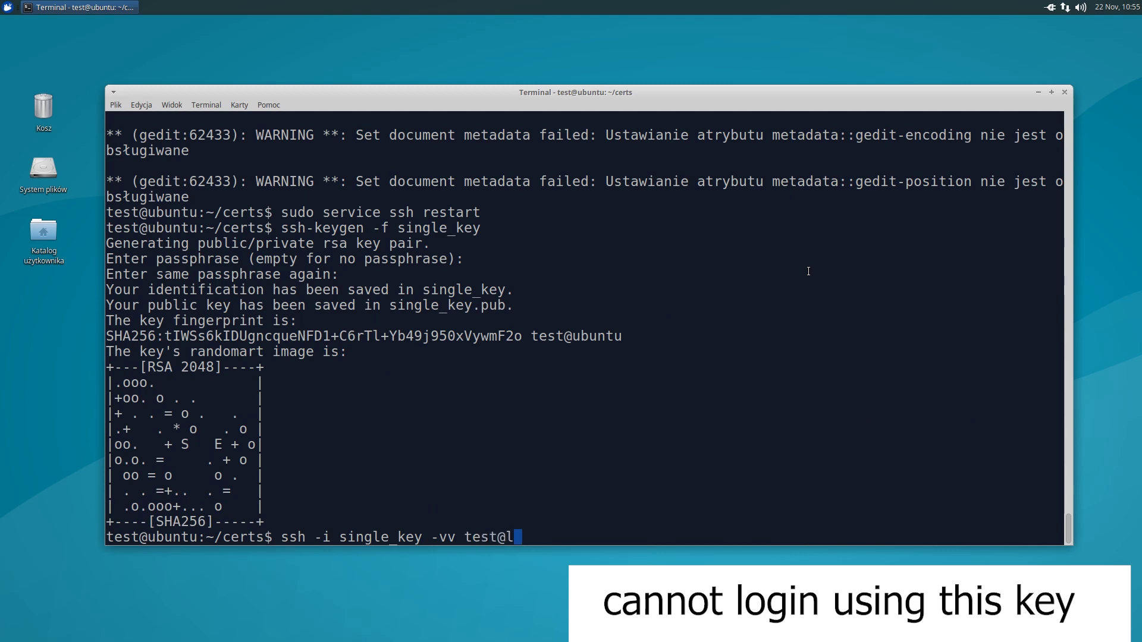
pyautogui.write('ocalhost')
pyautogui.press('Return')
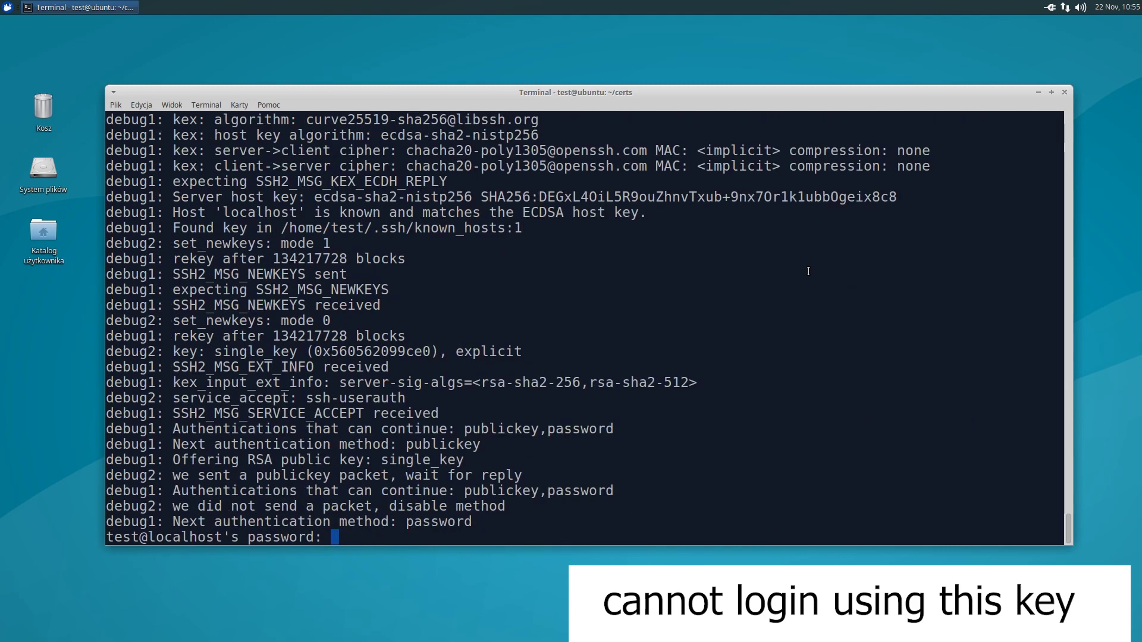
pyautogui.hotkey('ctrl', 'c')
pyautogui.write('ssh-key')
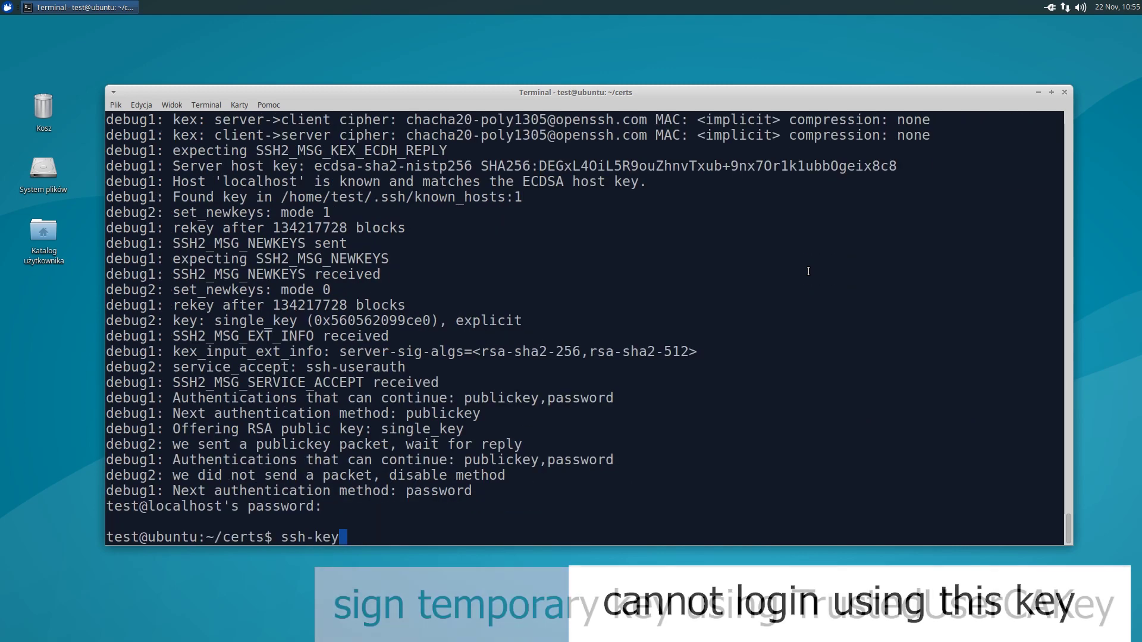
pyautogui.write('gen ')
pyautogui.write('-s server')
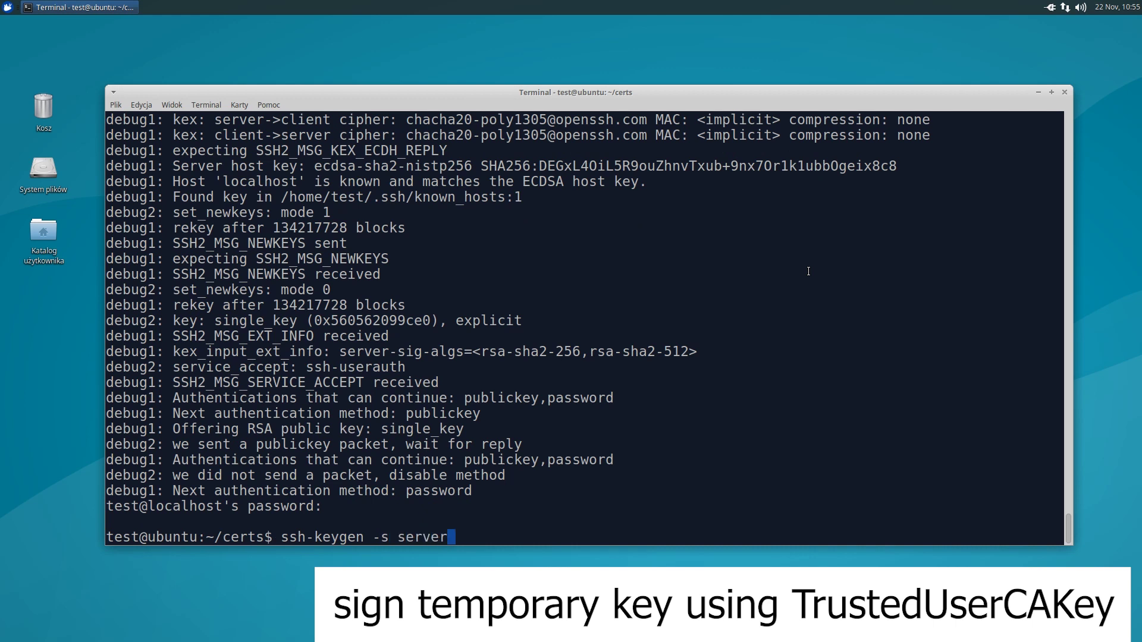
pyautogui.write('_ca -I user_test ')
pyautogui.write('-n ')
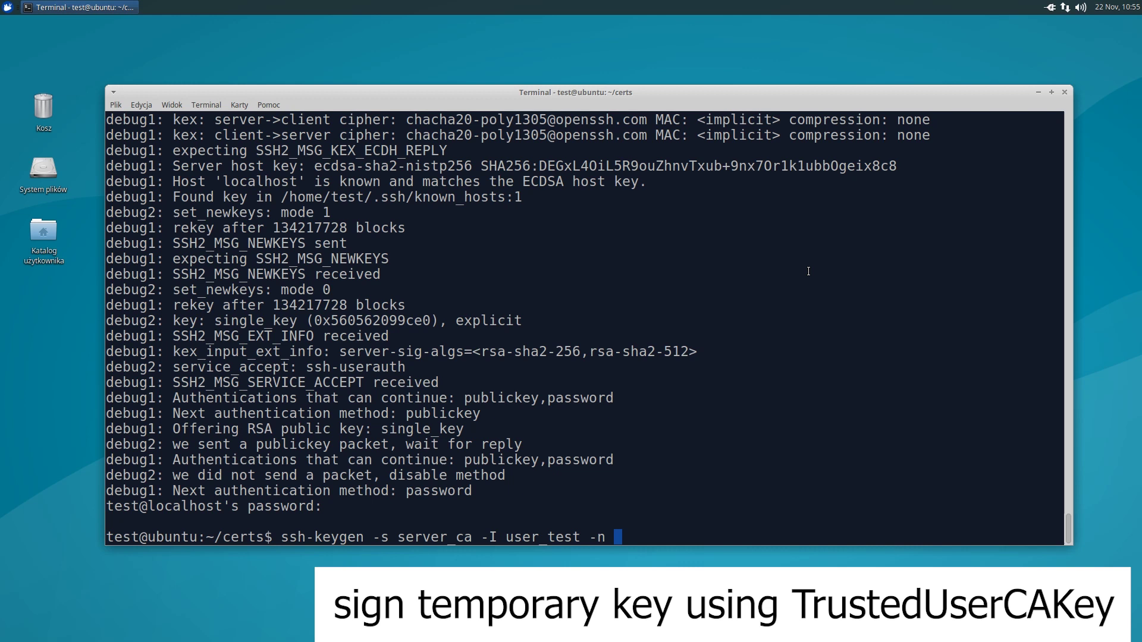
pyautogui.write('test -V ')
pyautogui.write('+1w s')
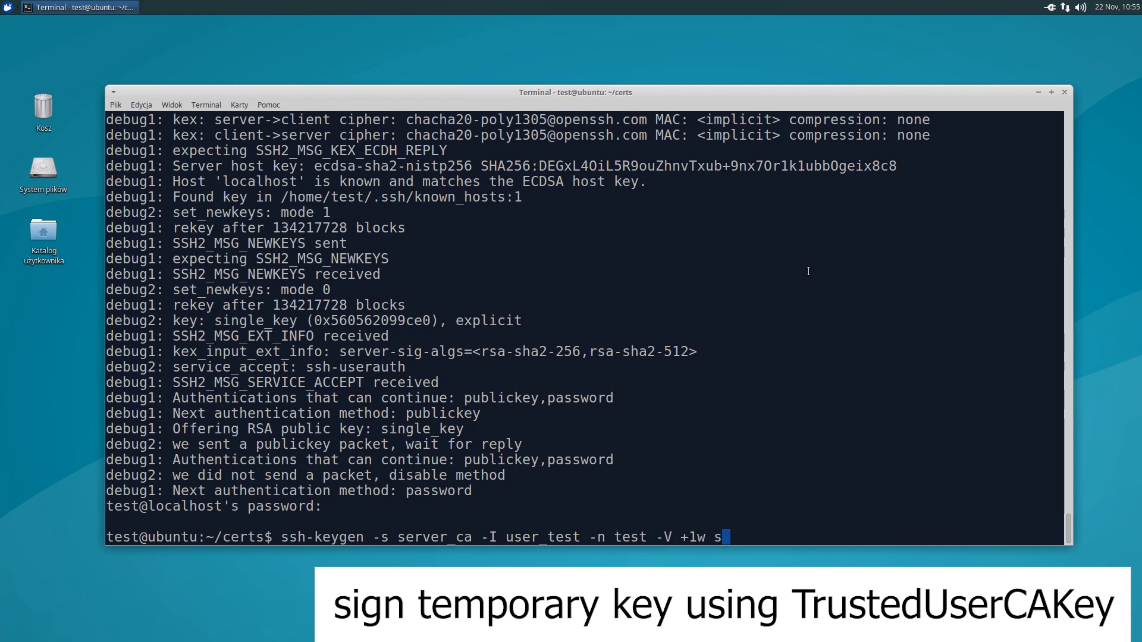
pyautogui.write('ingle_key.pub')
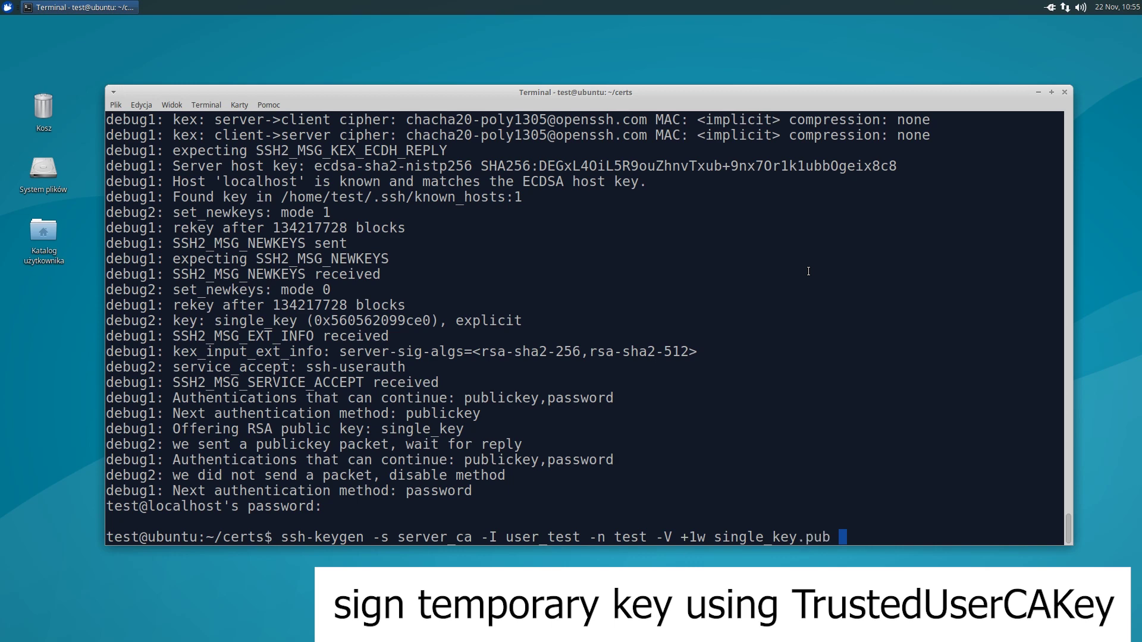
# Sign single_key.pub with server_ca as a one-week user_test certificate, log in, and run id.
pyautogui.press('Return')
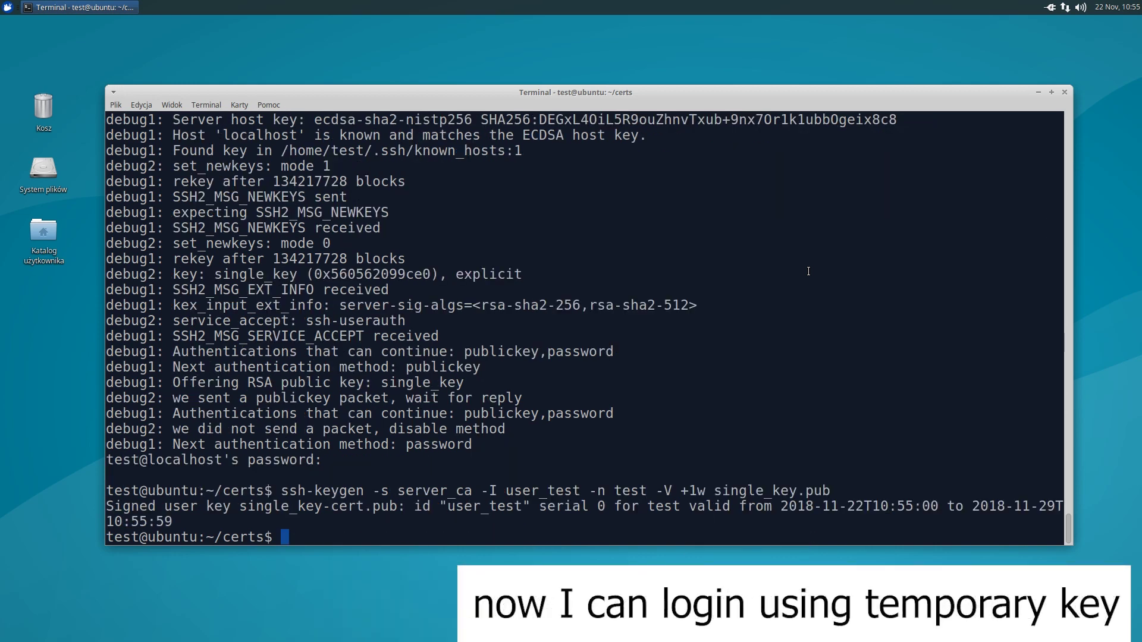
pyautogui.write('ssh -i single_key -vv test@localhost')
pyautogui.press('Return')
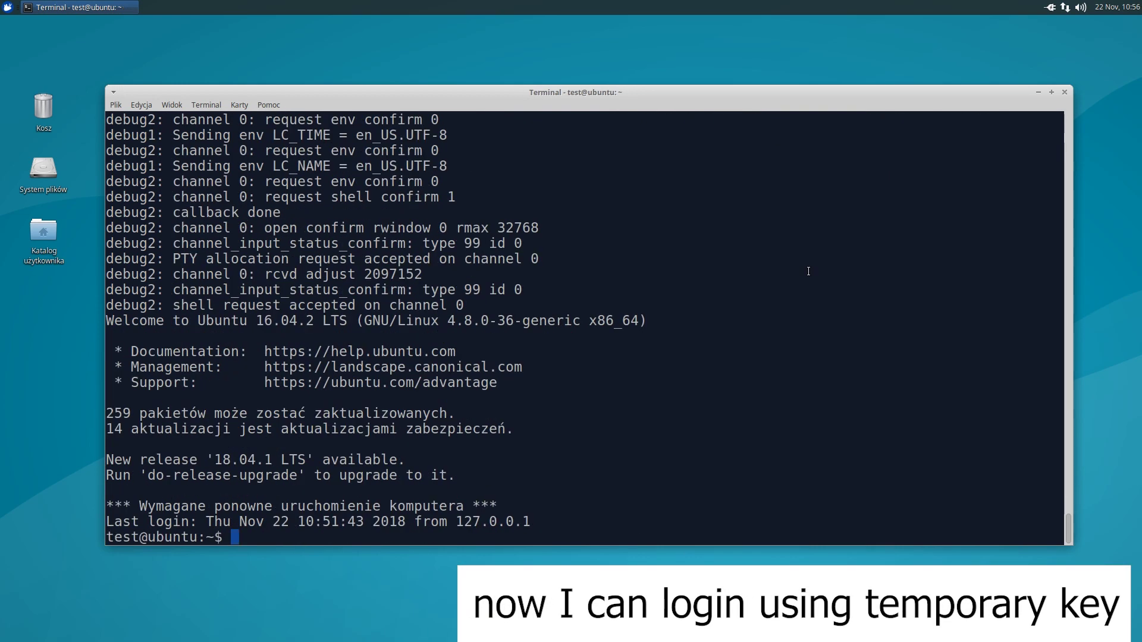
pyautogui.write('id')
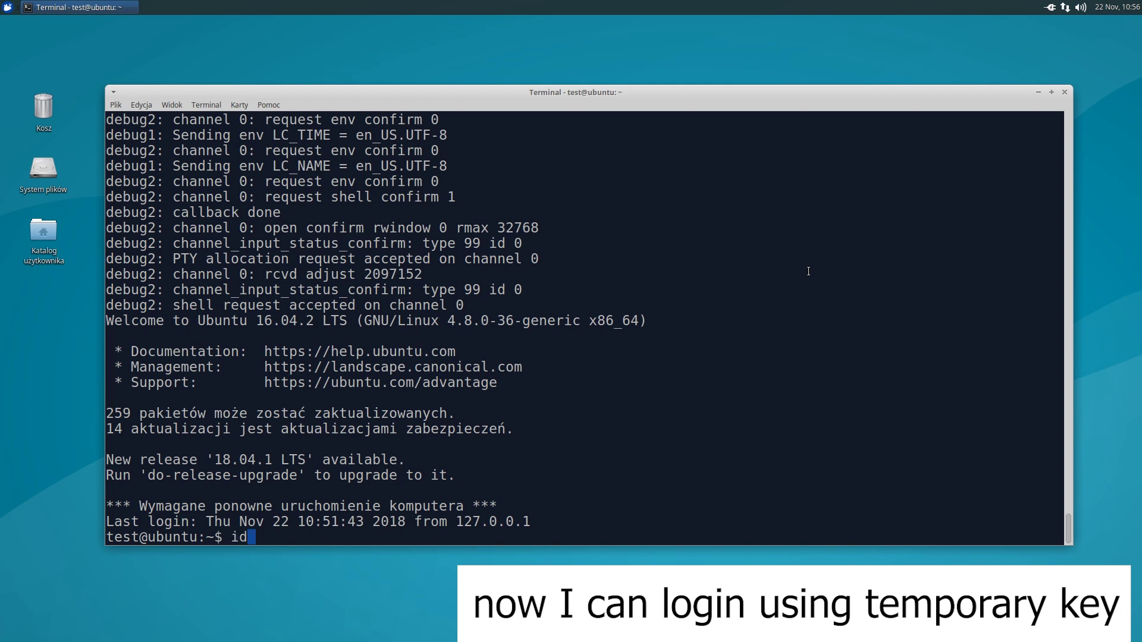
pyautogui.press('Return')
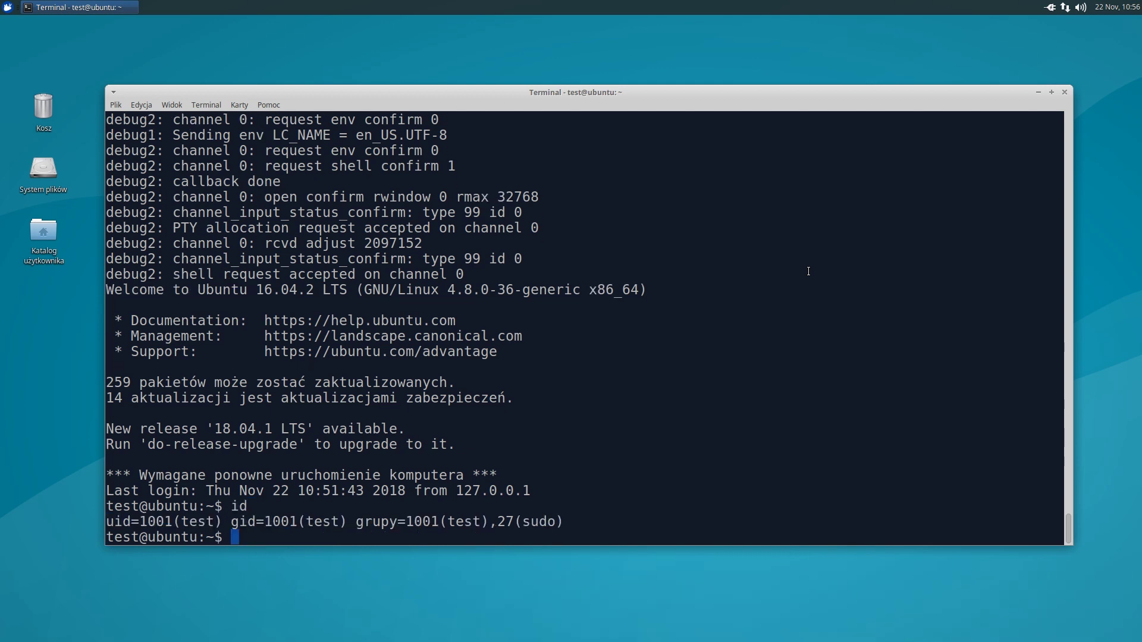
# Discard the current terminal command line.
pyautogui.hotkey('ctrl', 'c')
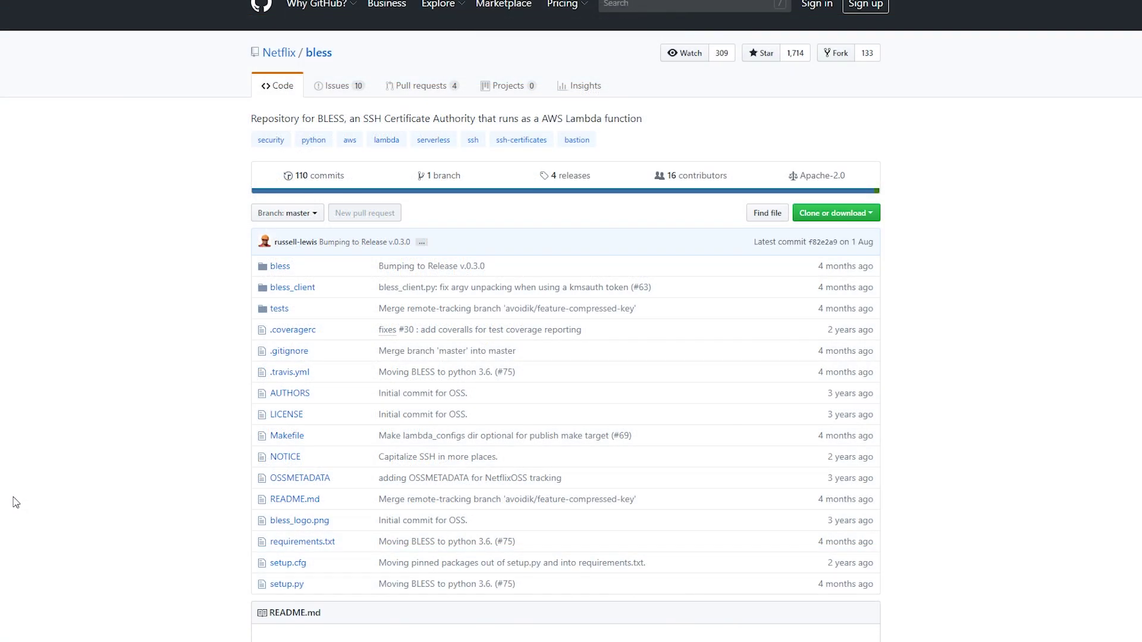
pyautogui.scroll(-1, 13, 502)
pyautogui.scroll(-1, 14, 502)
pyautogui.scroll(-2, 13, 502)
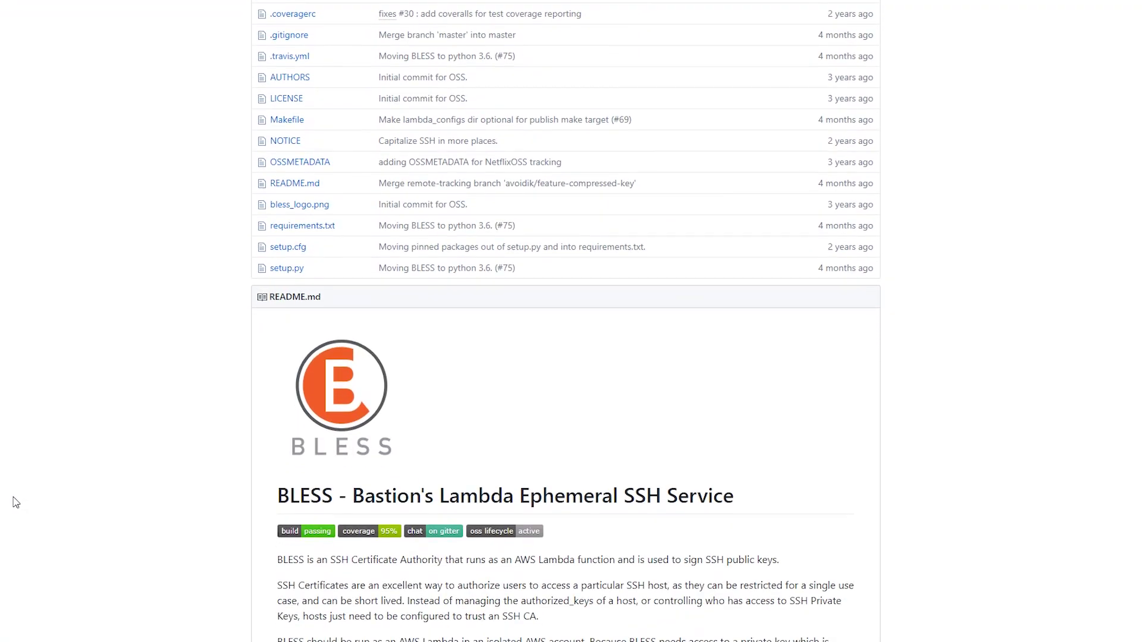
pyautogui.scroll(-1, 14, 503)
pyautogui.scroll(-1, 13, 503)
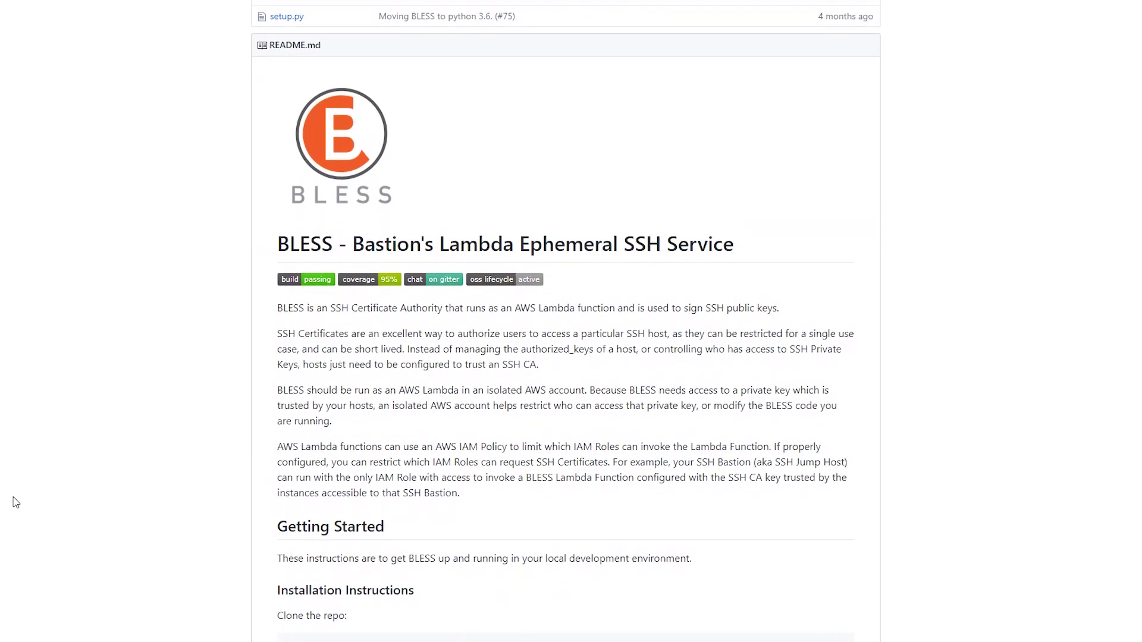
pyautogui.scroll(-2, 14, 503)
pyautogui.scroll(-2, 14, 503)
pyautogui.scroll(-2, 14, 503)
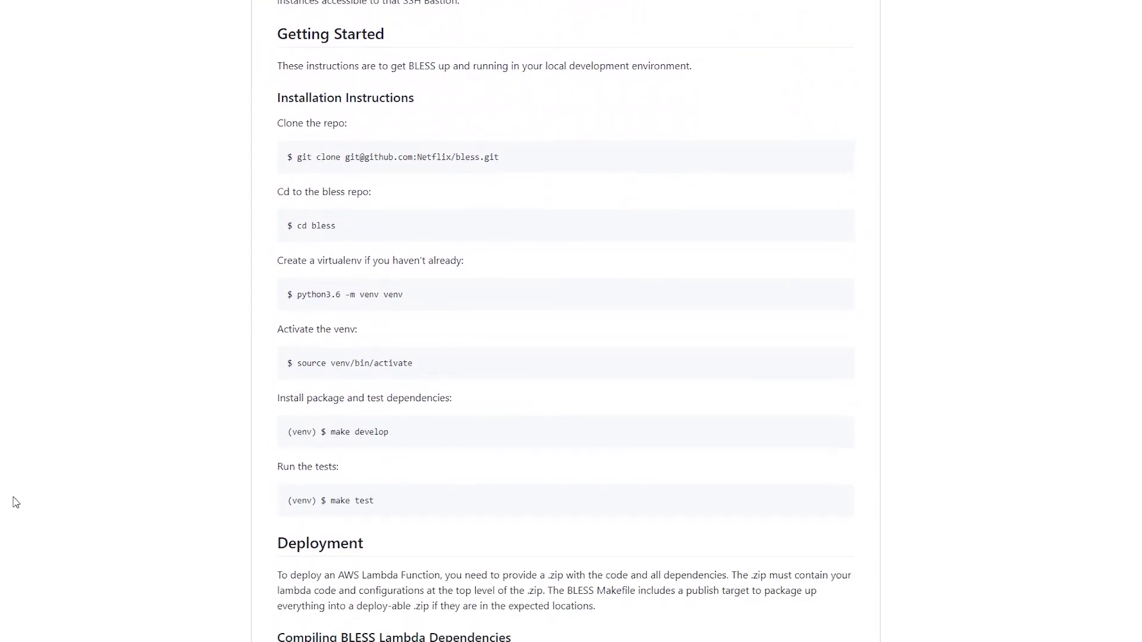
pyautogui.scroll(-2, 14, 503)
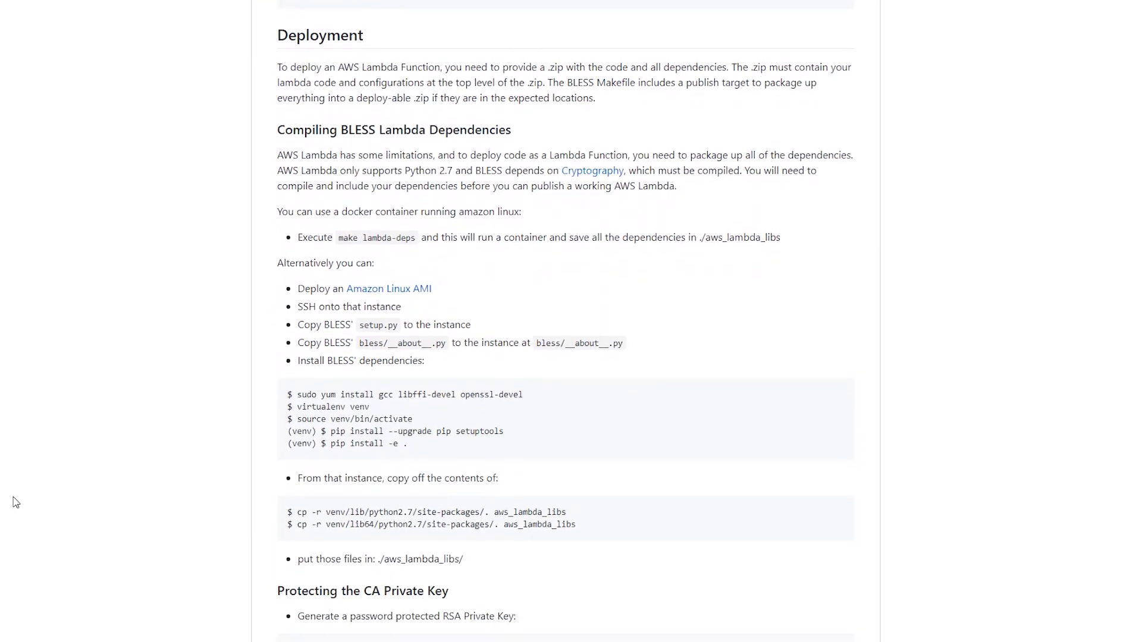
pyautogui.scroll(-2, 14, 502)
pyautogui.scroll(-2, 14, 502)
pyautogui.scroll(-2, 14, 503)
pyautogui.scroll(-2, 13, 503)
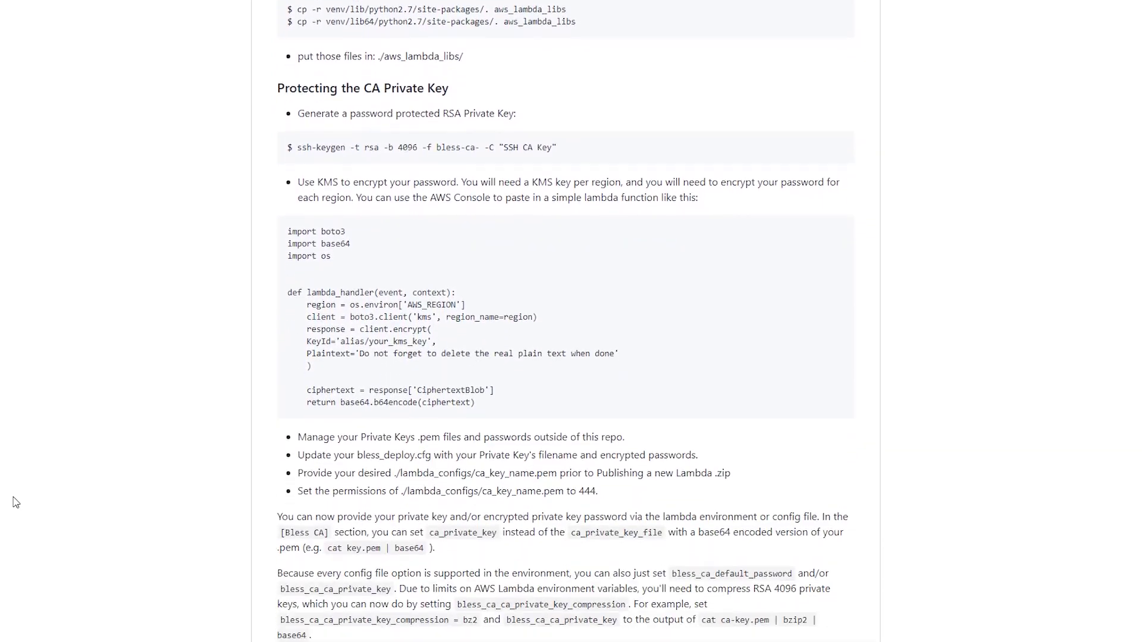
pyautogui.scroll(-2, 13, 502)
pyautogui.scroll(-2, 13, 502)
pyautogui.scroll(-2, 14, 502)
pyautogui.scroll(-2, 14, 503)
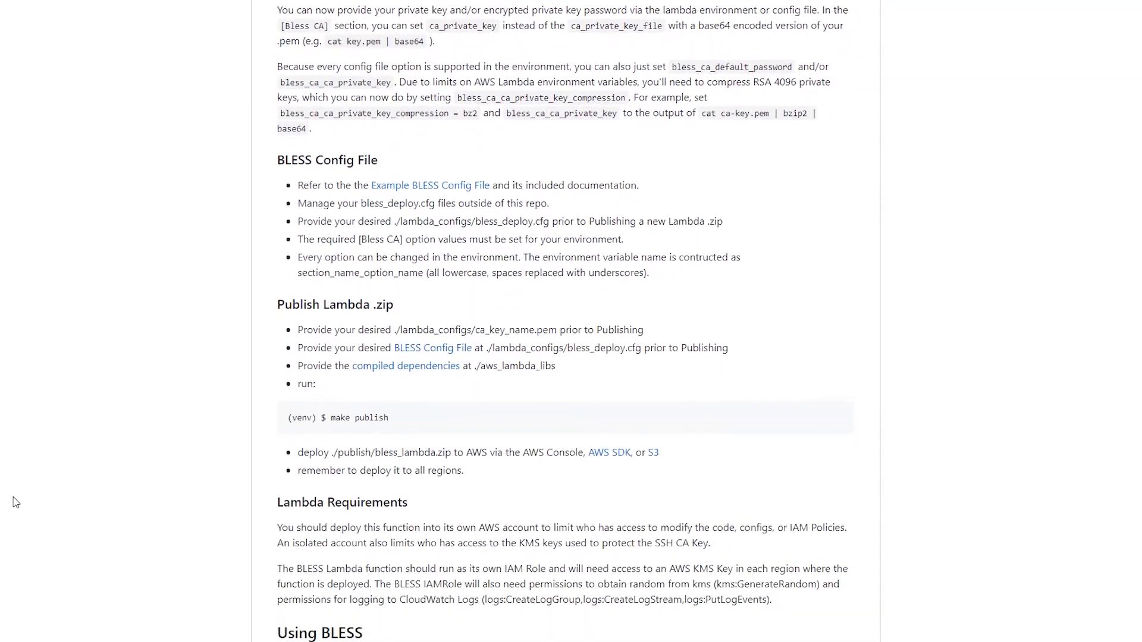
pyautogui.scroll(-2, 13, 502)
pyautogui.scroll(-2, 13, 503)
pyautogui.scroll(-2, 13, 502)
pyautogui.scroll(-2, 13, 503)
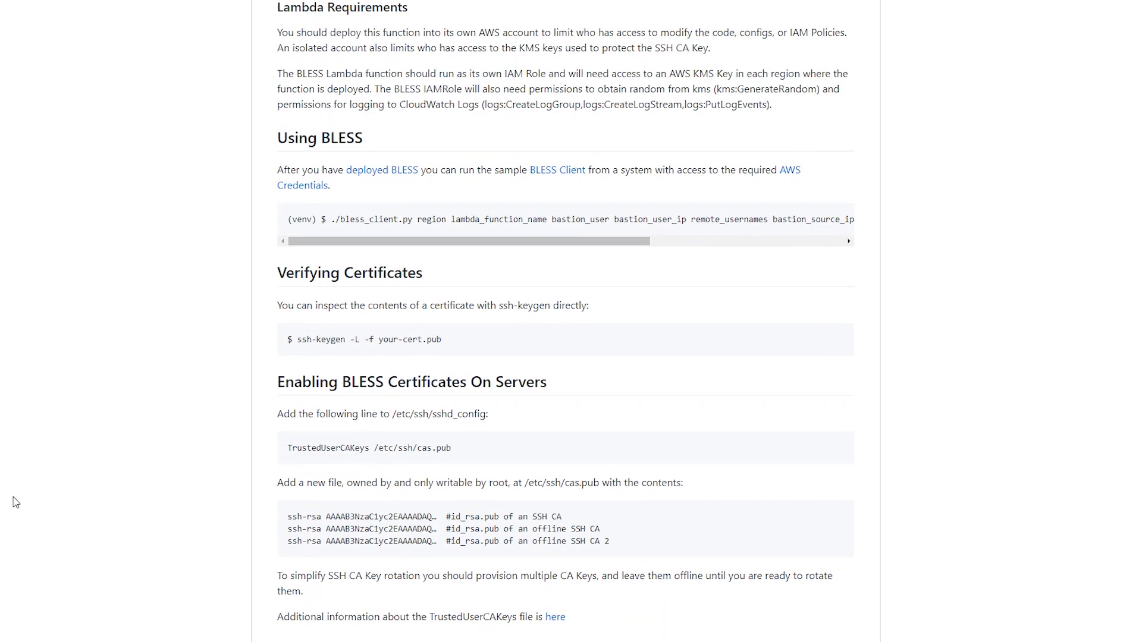
pyautogui.scroll(-2, 14, 502)
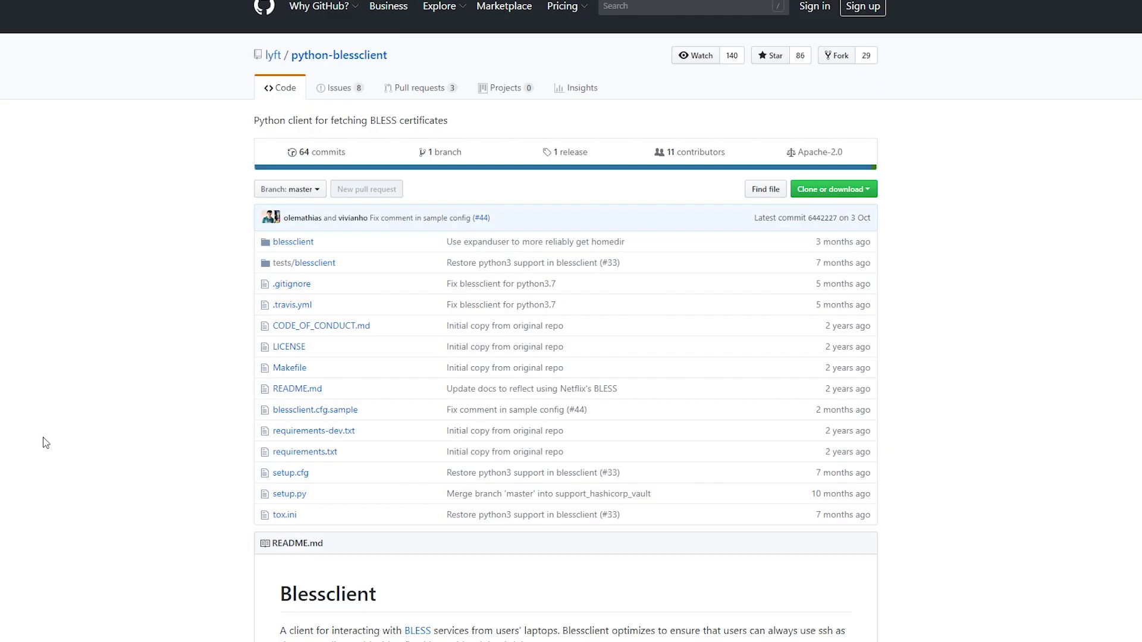
pyautogui.scroll(-3, 42, 443)
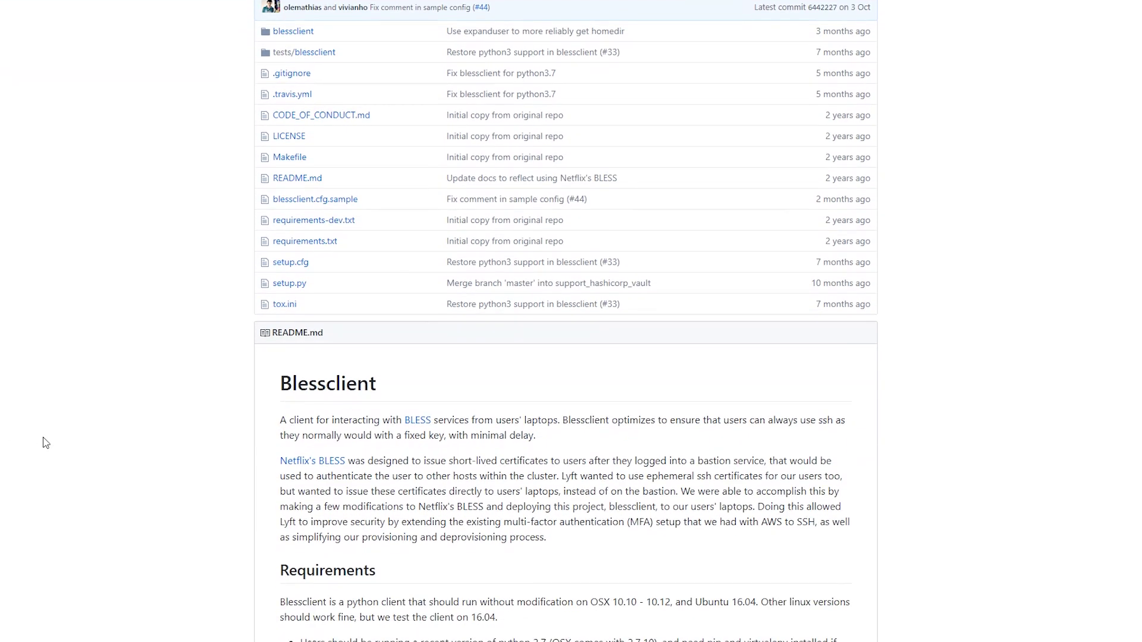
pyautogui.scroll(-2, 43, 443)
pyautogui.scroll(-1, 43, 443)
pyautogui.scroll(-1, 43, 443)
pyautogui.scroll(-1, 43, 443)
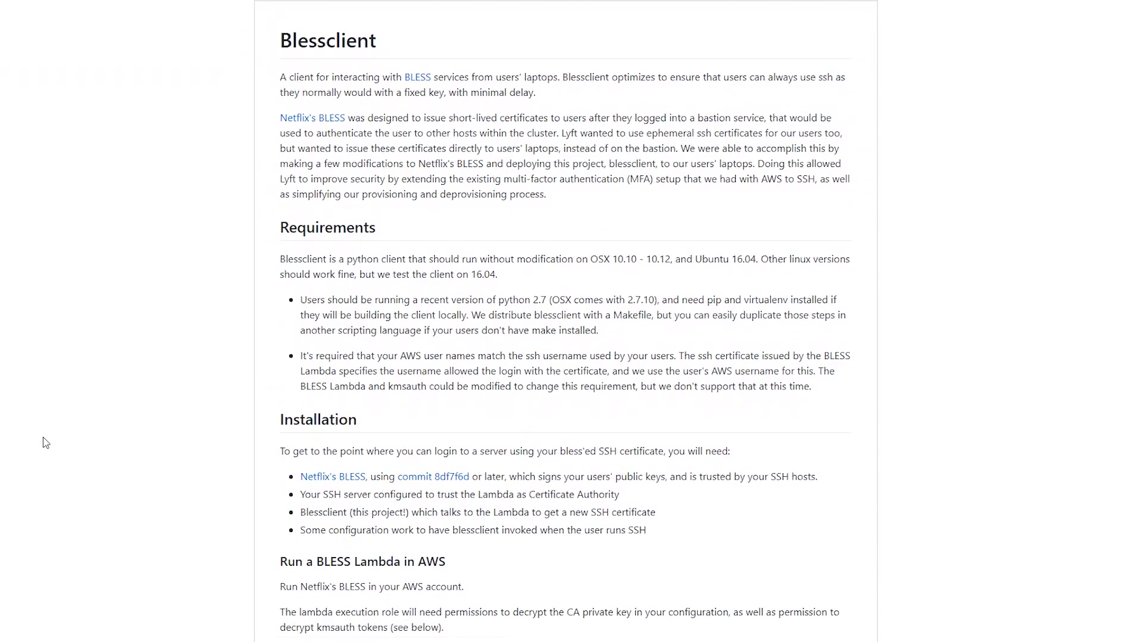
pyautogui.scroll(-1, 43, 442)
pyautogui.scroll(-1, 43, 442)
pyautogui.scroll(-1, 43, 443)
pyautogui.scroll(-1, 43, 442)
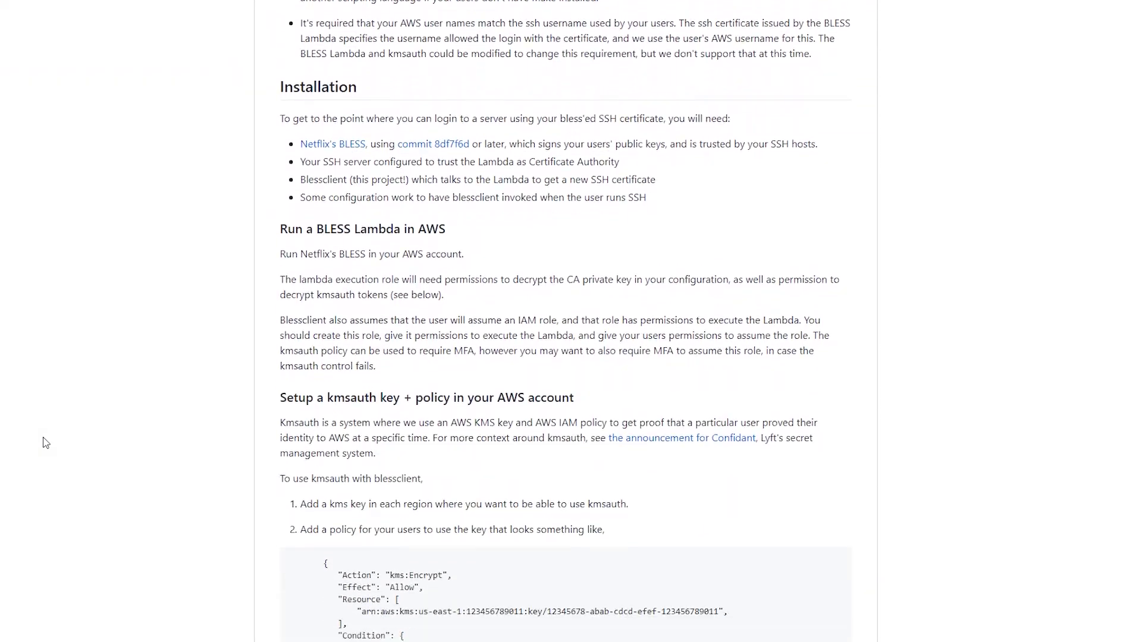
pyautogui.scroll(-1, 43, 443)
pyautogui.scroll(-1, 43, 443)
pyautogui.scroll(-1, 43, 443)
pyautogui.scroll(-1, 43, 443)
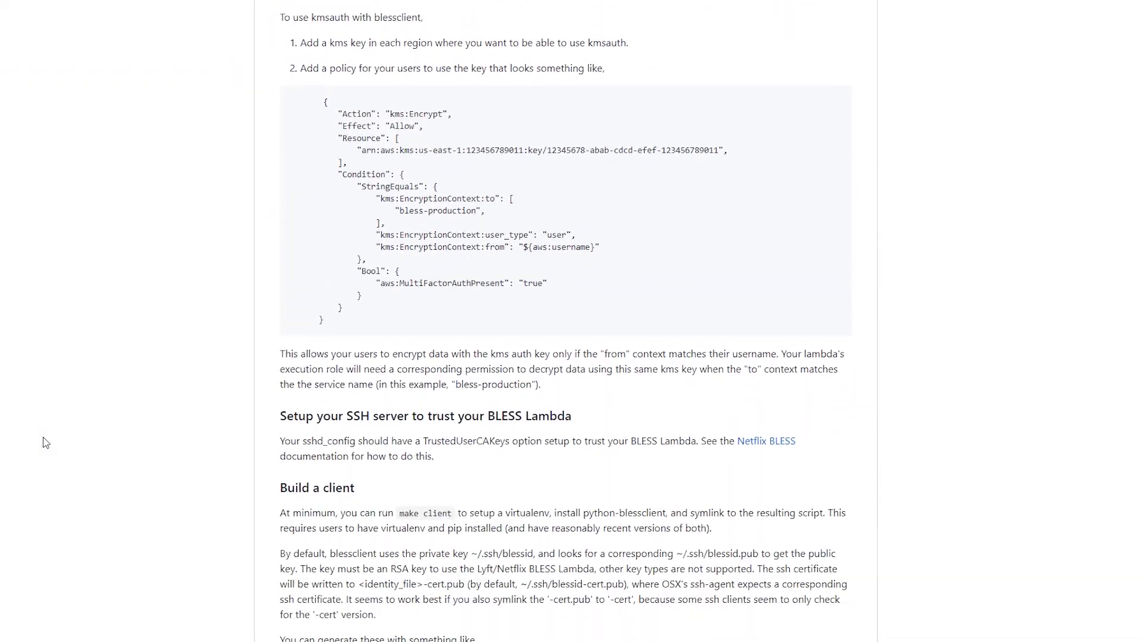